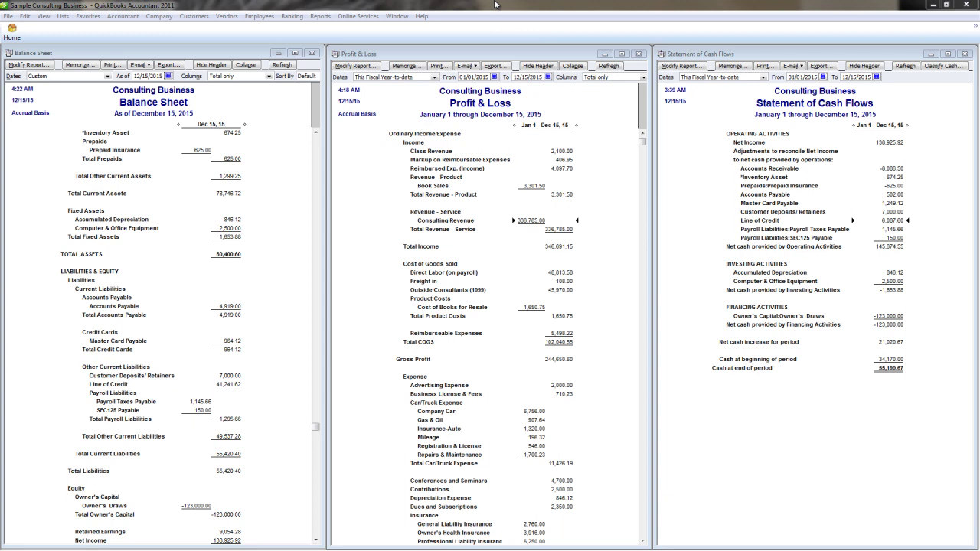
Review the top of the Balance Sheet and Profit & Loss, comparing cash totals with the operating lines on the Statement of Cash Flows.
left_click(318, 147)
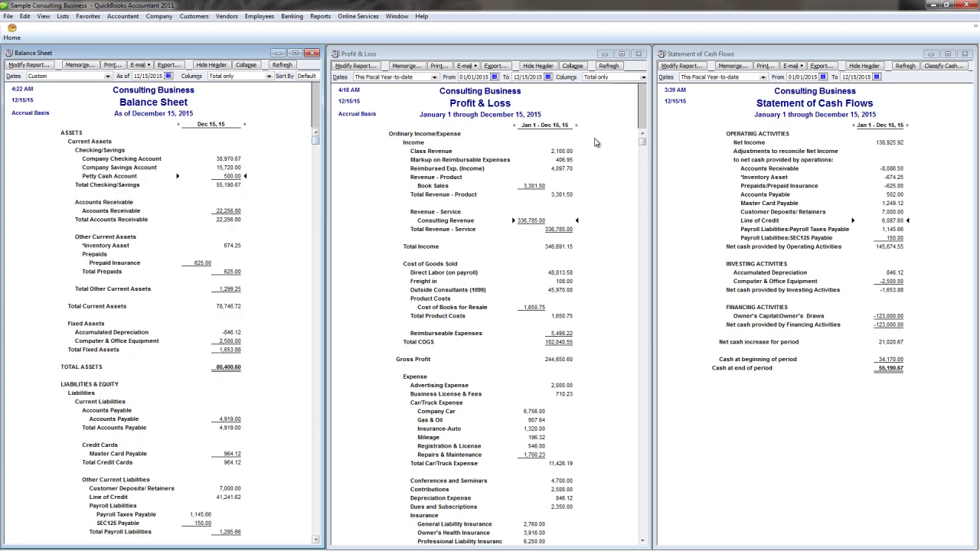
left_click(645, 145)
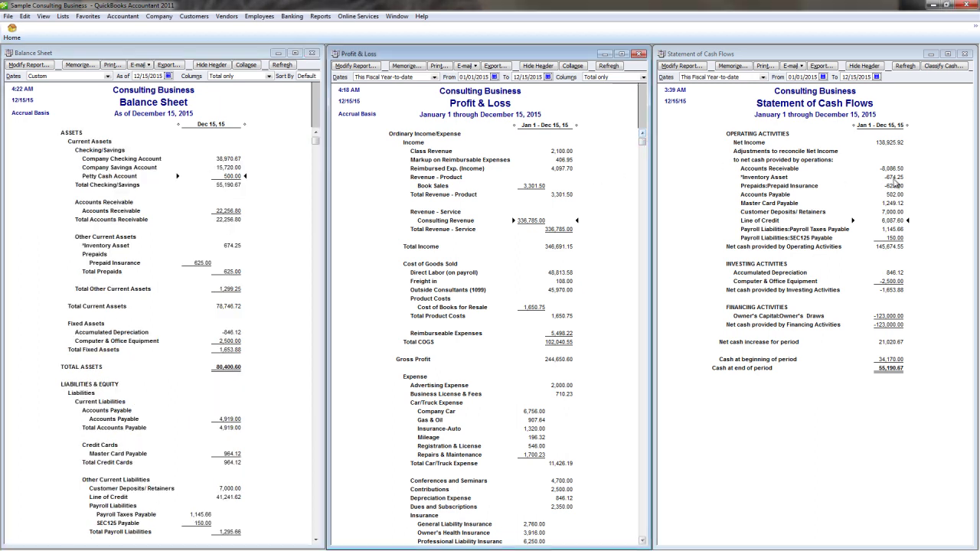
left_click(885, 143)
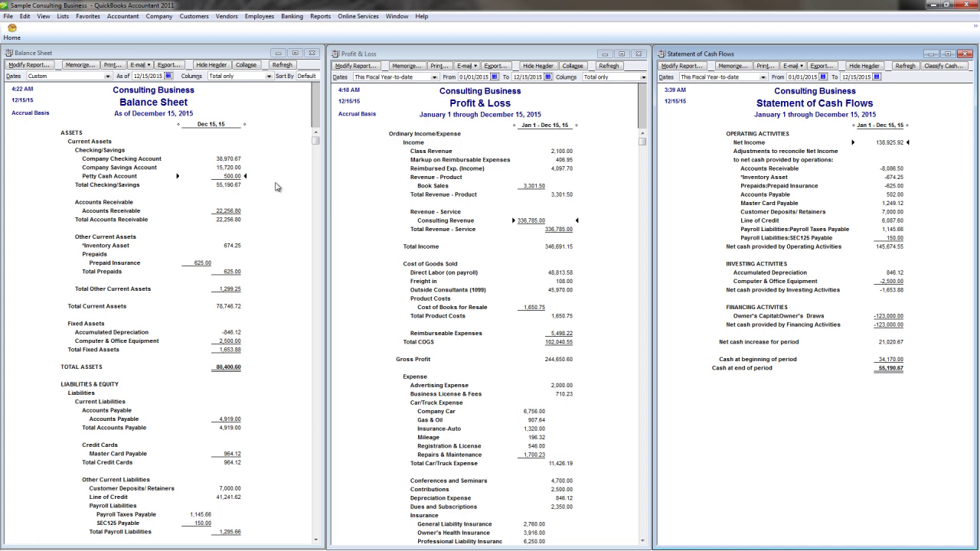
left_click(236, 56)
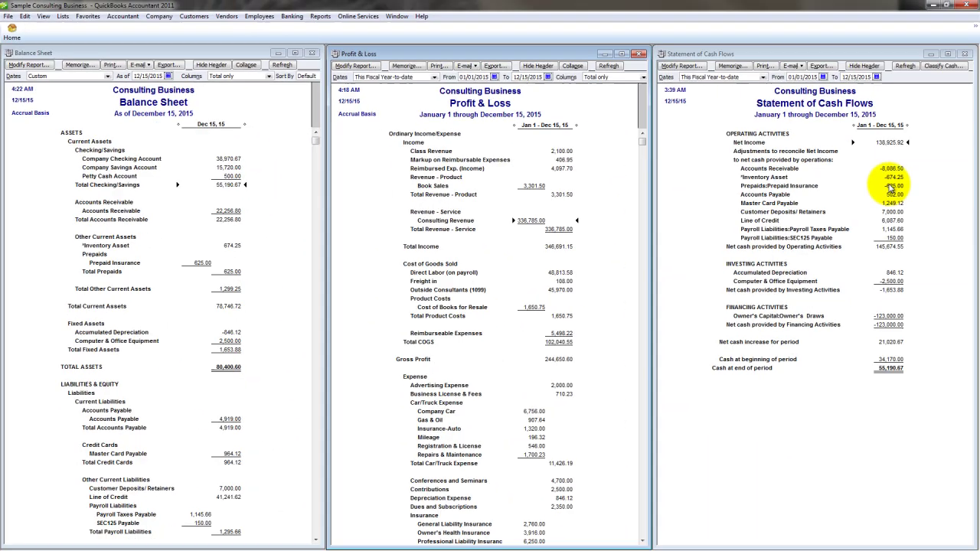
left_click(890, 182)
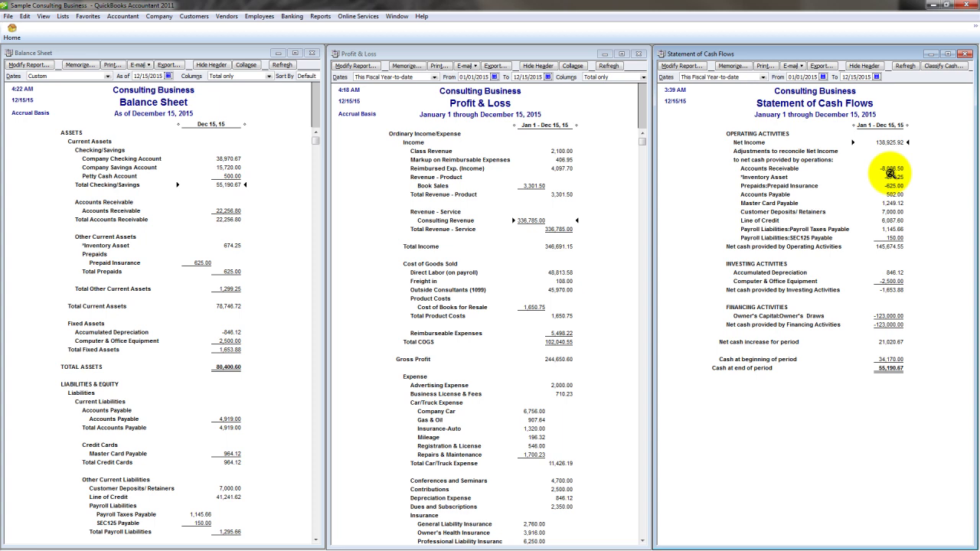
left_click(890, 172)
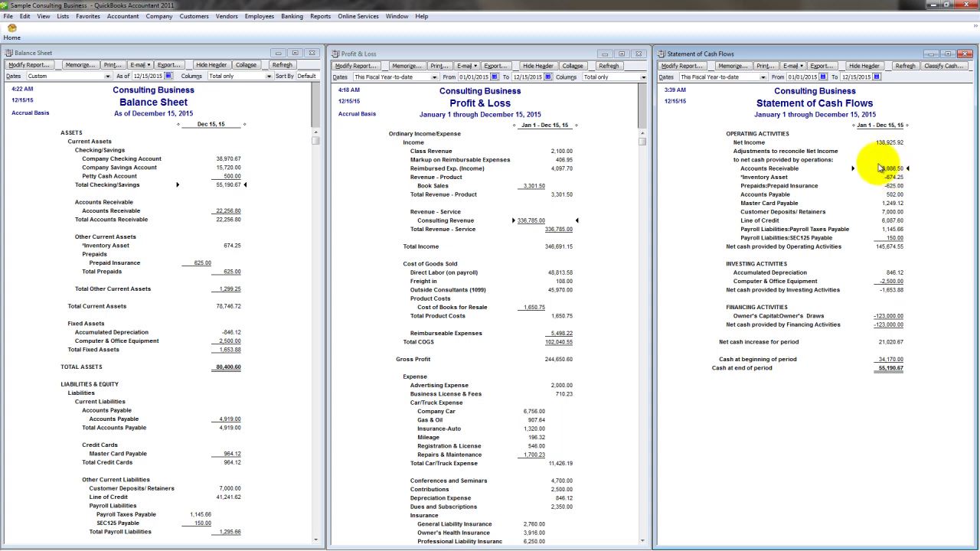
Trace Net Income from the Statement of Cash Flows to the Profit & Loss and the Balance Sheet's equity section, and check Total Checking/Savings.
left_click(888, 144)
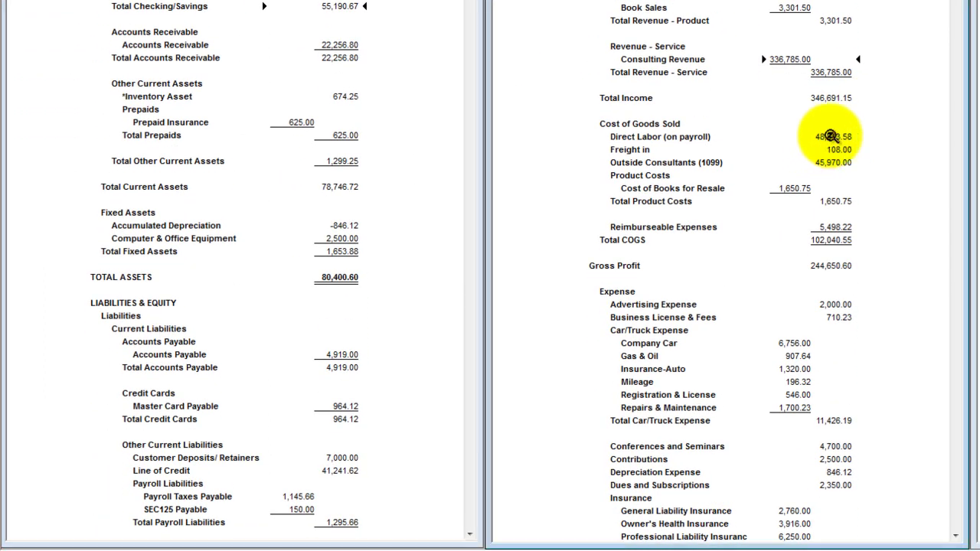
scroll(831, 137, "down", 15)
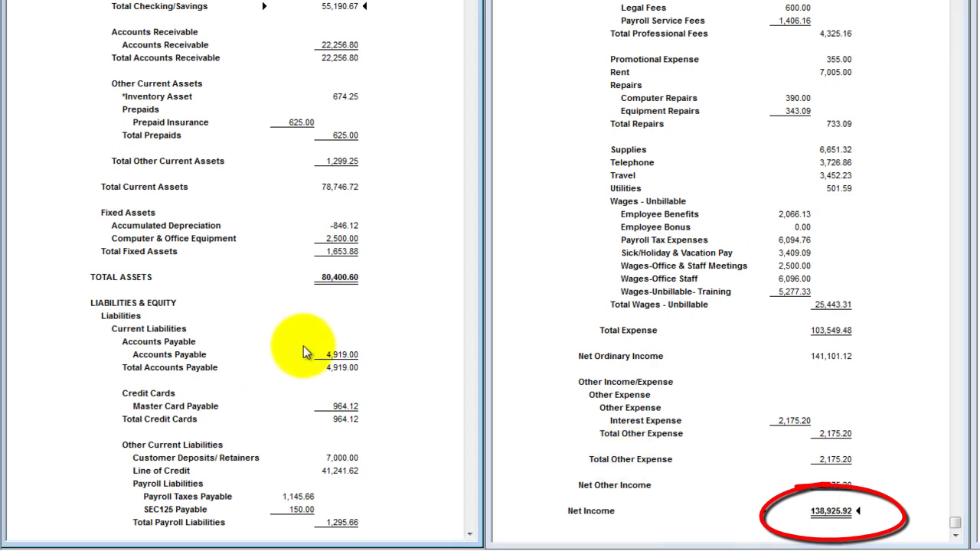
scroll(319, 360, "down", 6)
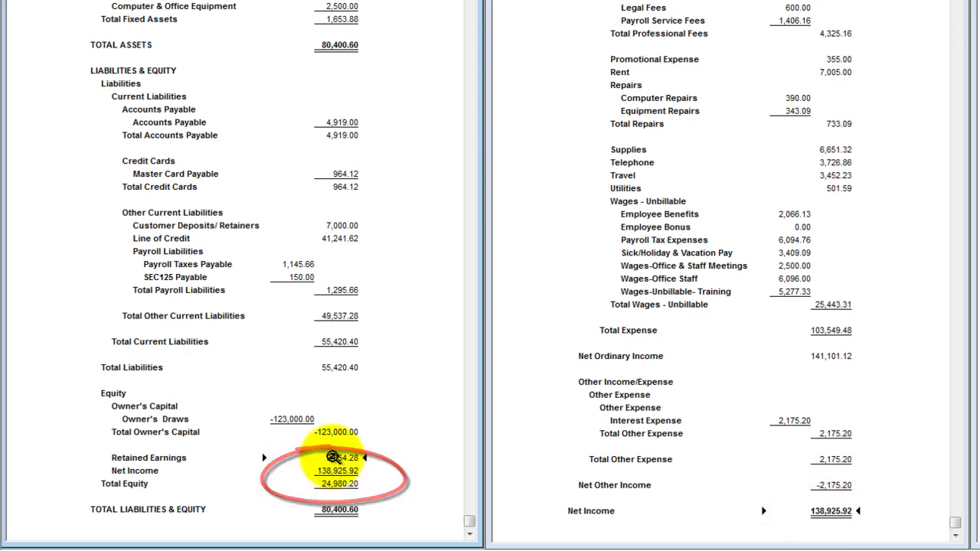
scroll(252, 445, "up", 5)
scroll(516, 142, "up", 1)
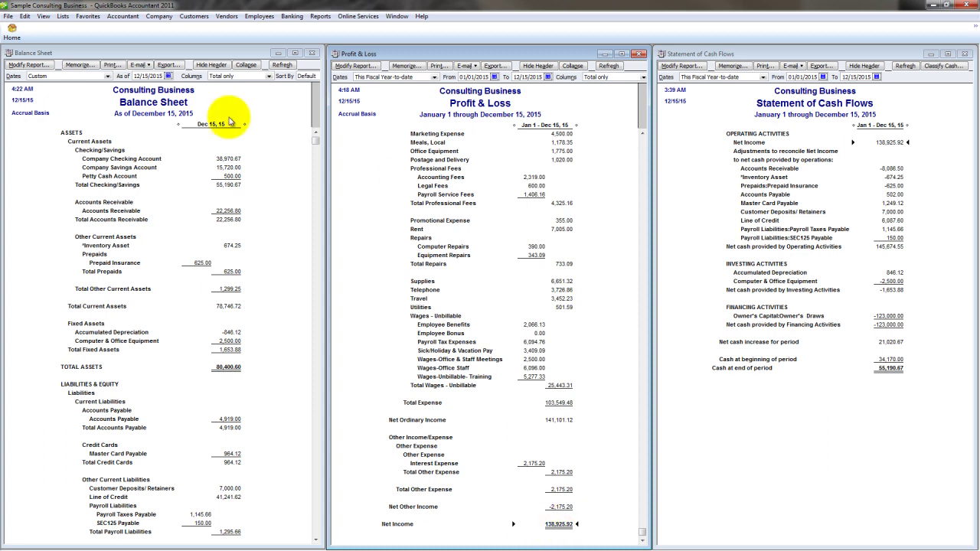
left_click(227, 185)
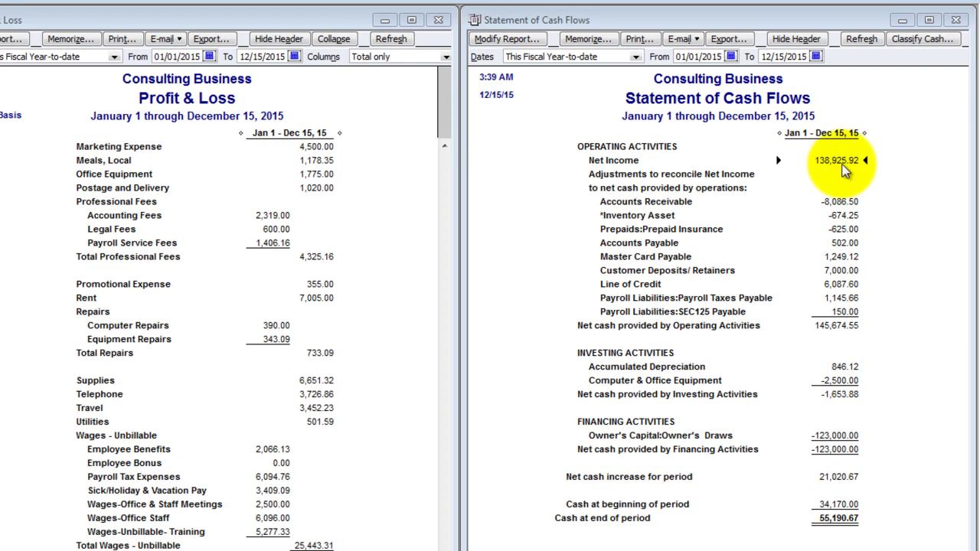
left_click(843, 168)
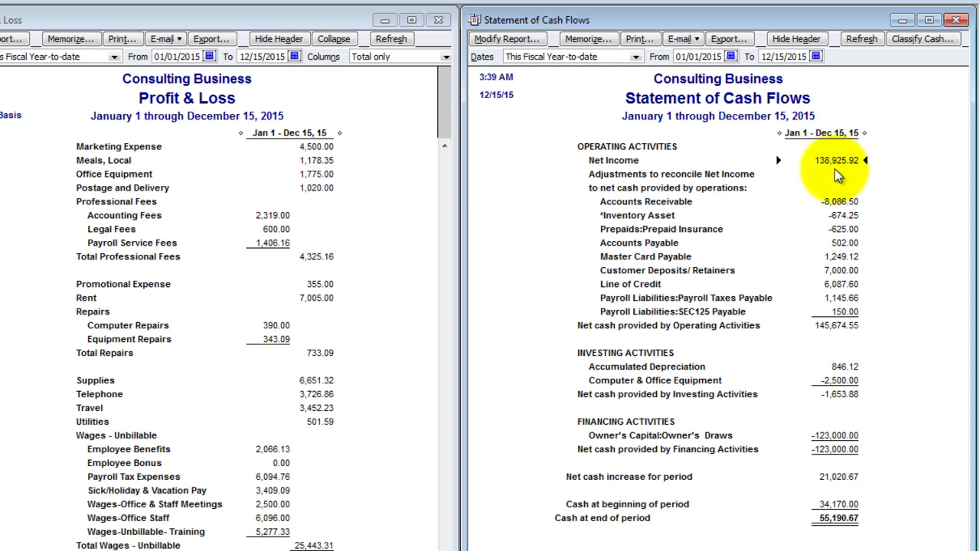
Open the transaction detail behind Owner's Draws in Financing Activities, examine the individual draw checks, and close the detail report.
left_click(827, 435)
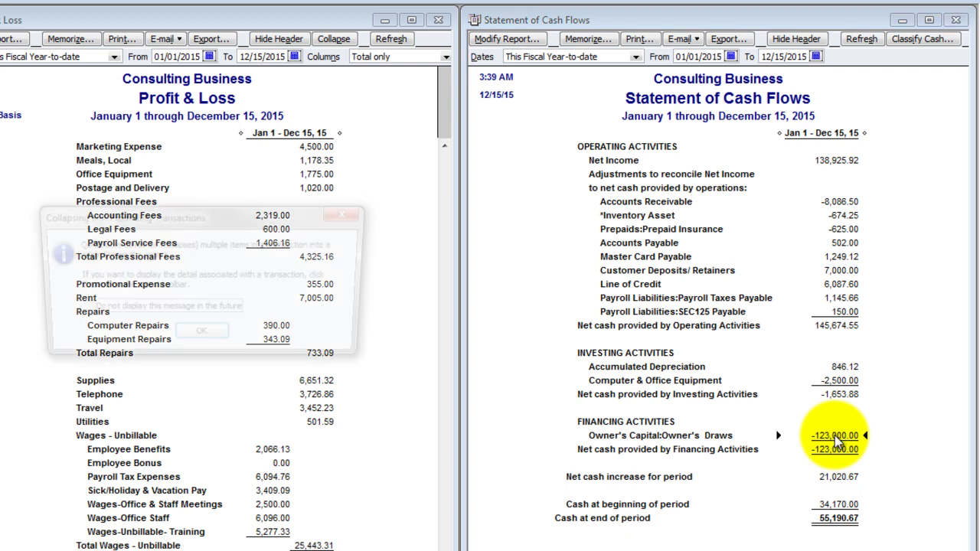
left_click(200, 337)
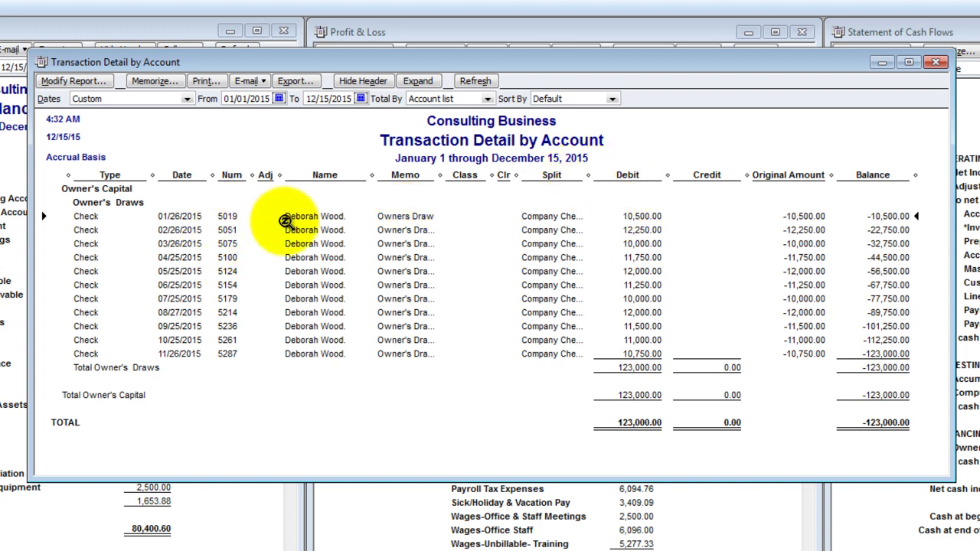
left_click(633, 243)
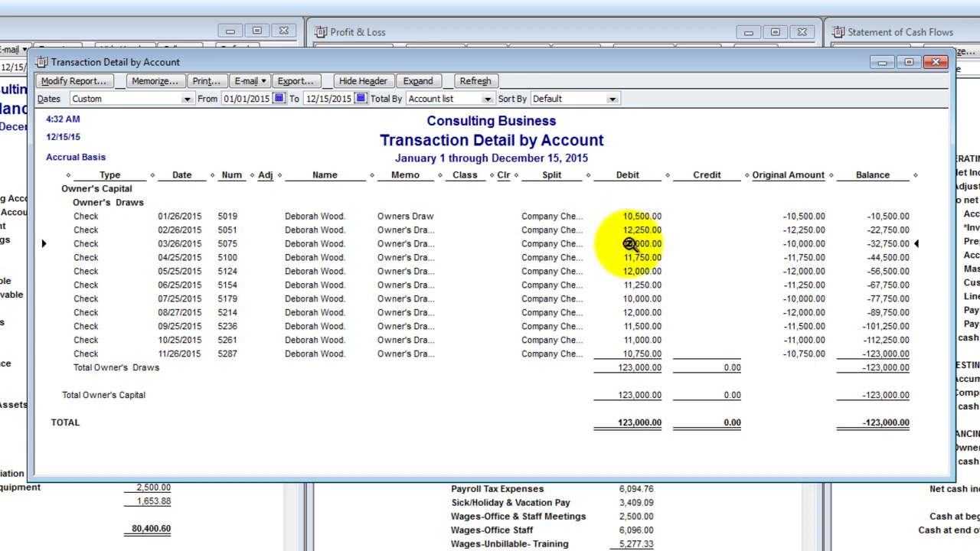
left_click(637, 299)
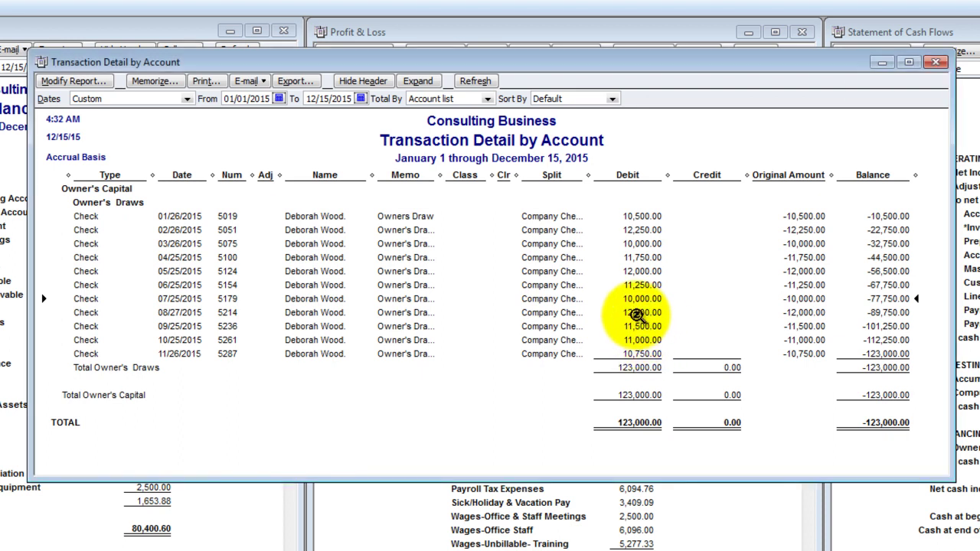
left_click(937, 62)
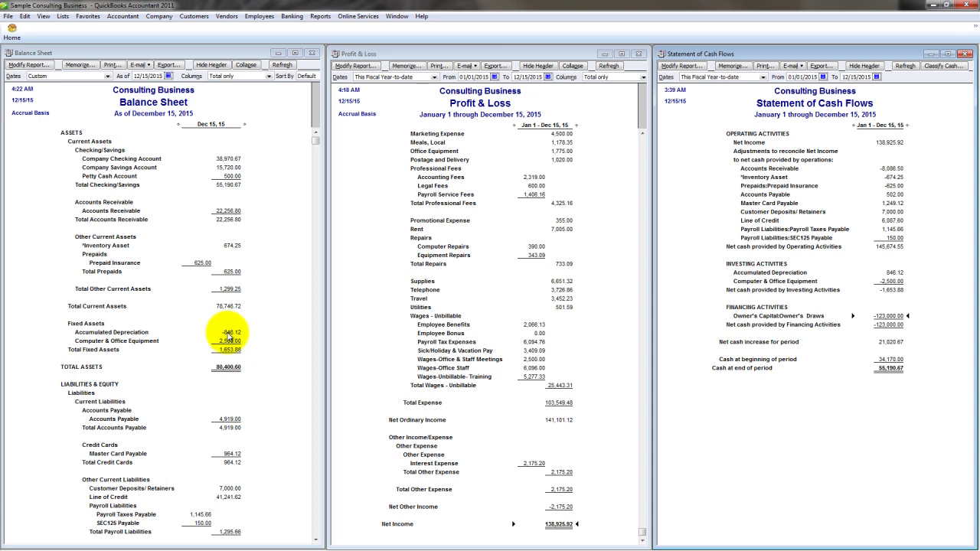
Compare Net Income and Total Equity on the Balance Sheet with Owner's Draws on the Statement of Cash Flows.
left_click(228, 333)
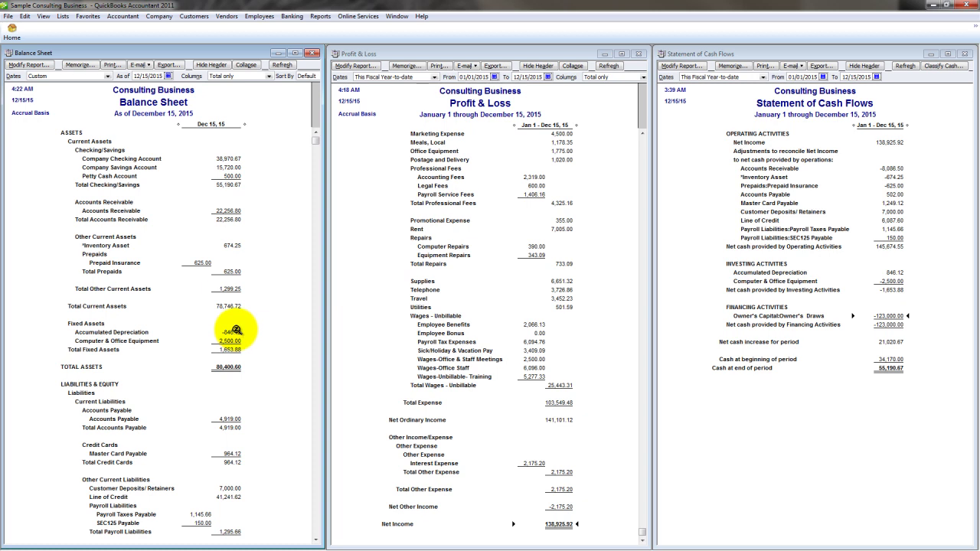
scroll(230, 341, "down", 6)
left_click(227, 497)
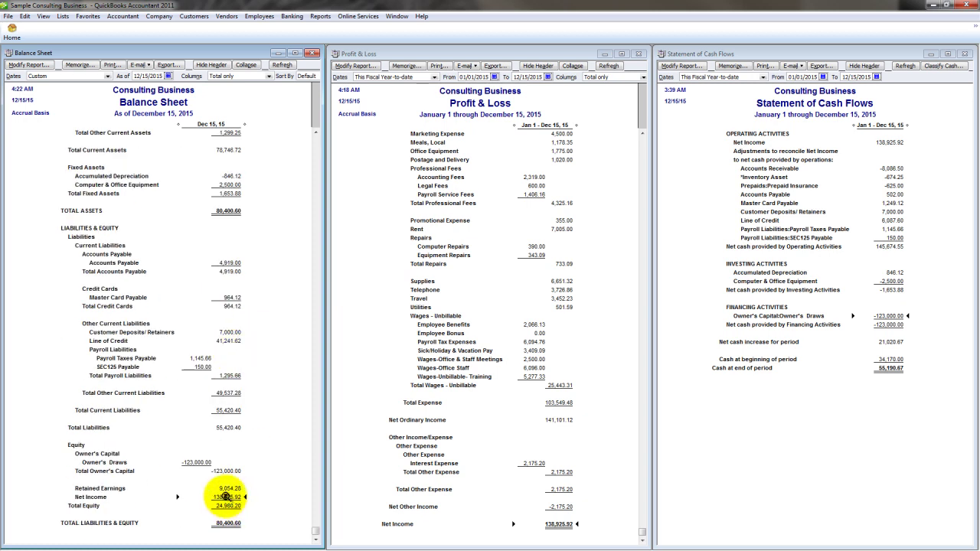
left_click(885, 317)
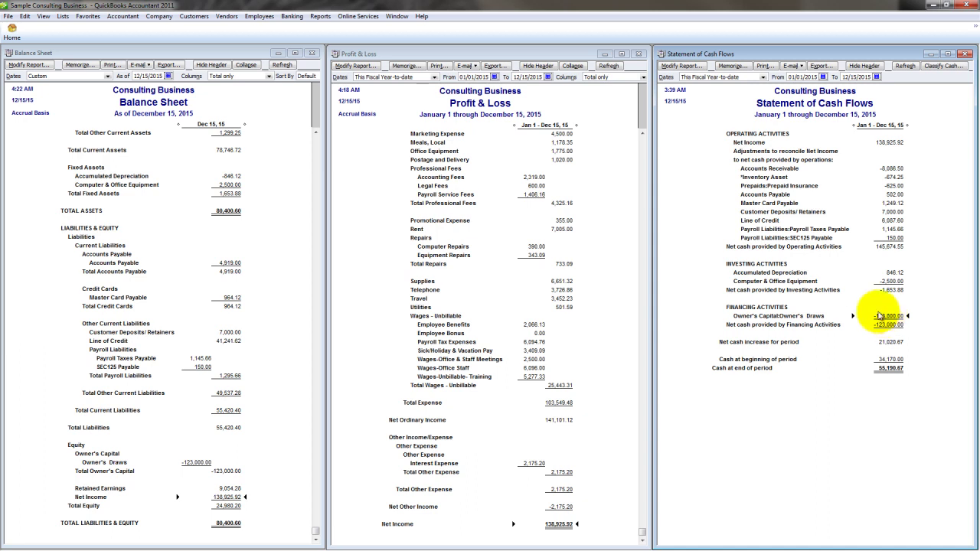
left_click(226, 477)
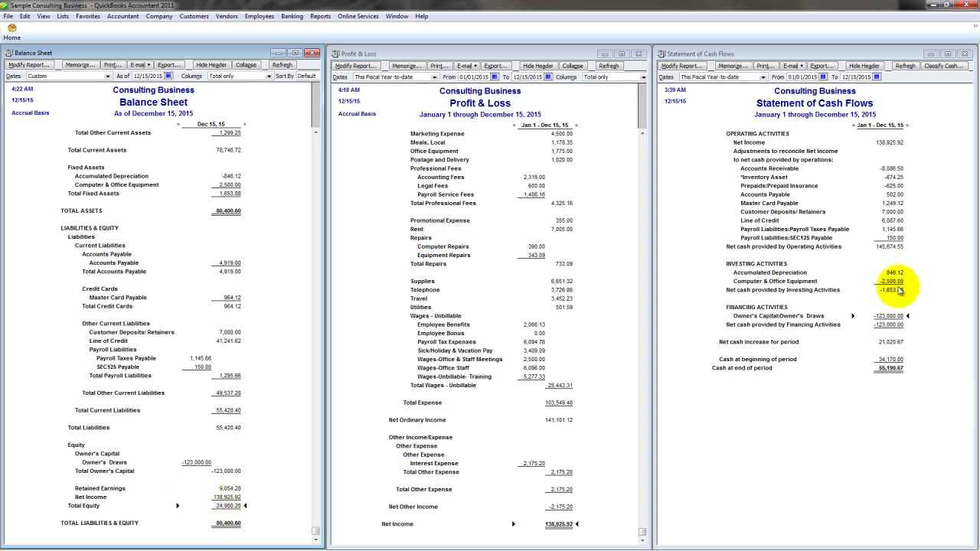
left_click(887, 316)
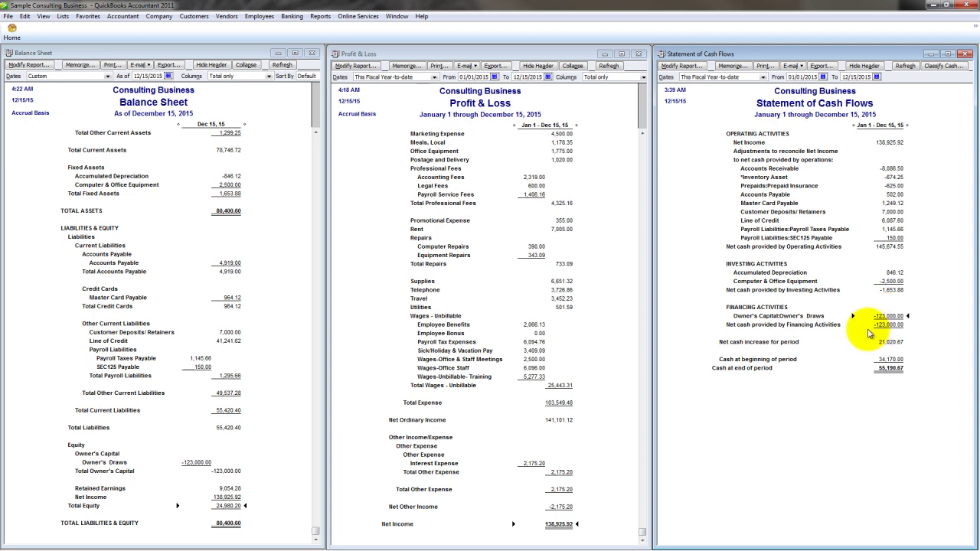
left_click(949, 54)
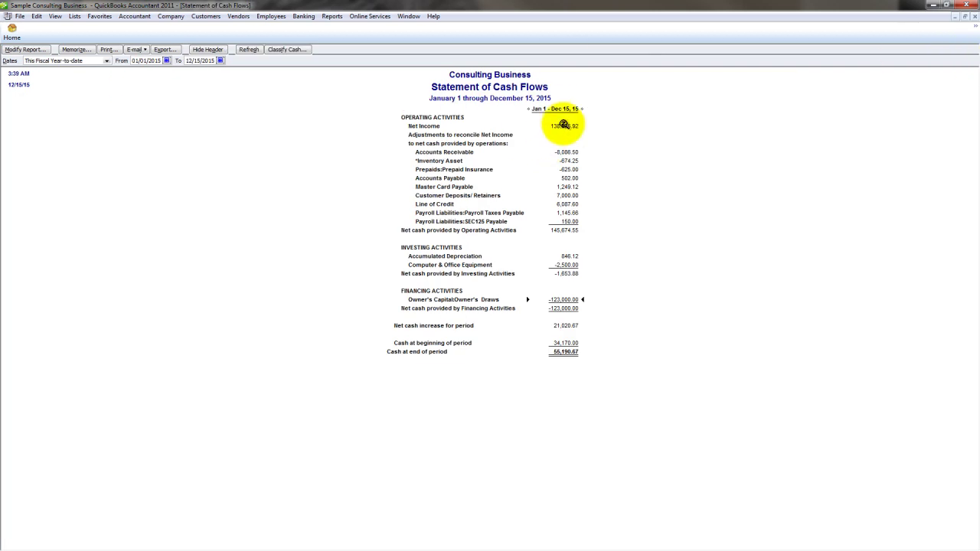
left_click(964, 16)
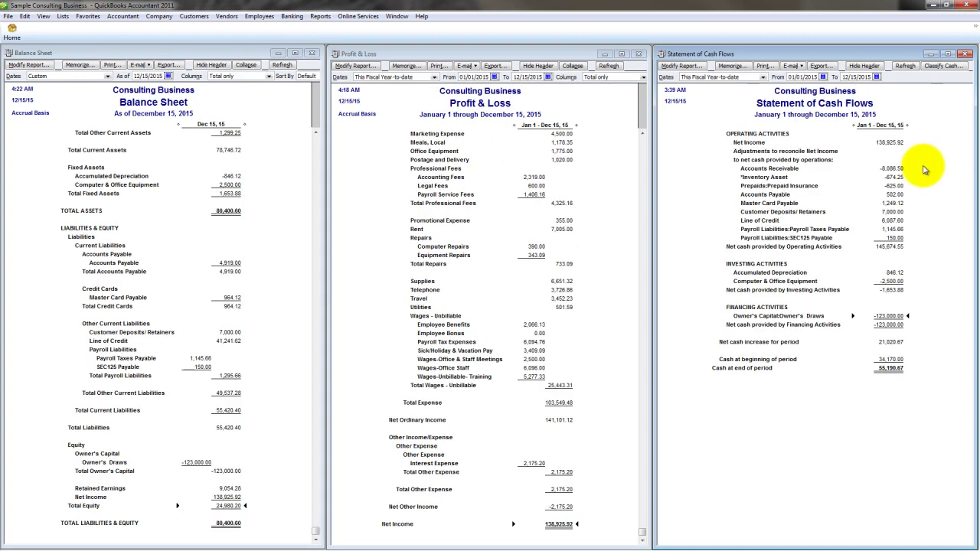
Locate Accounts Receivable on the Balance Sheet and set the report's columns to Year.
left_click(894, 168)
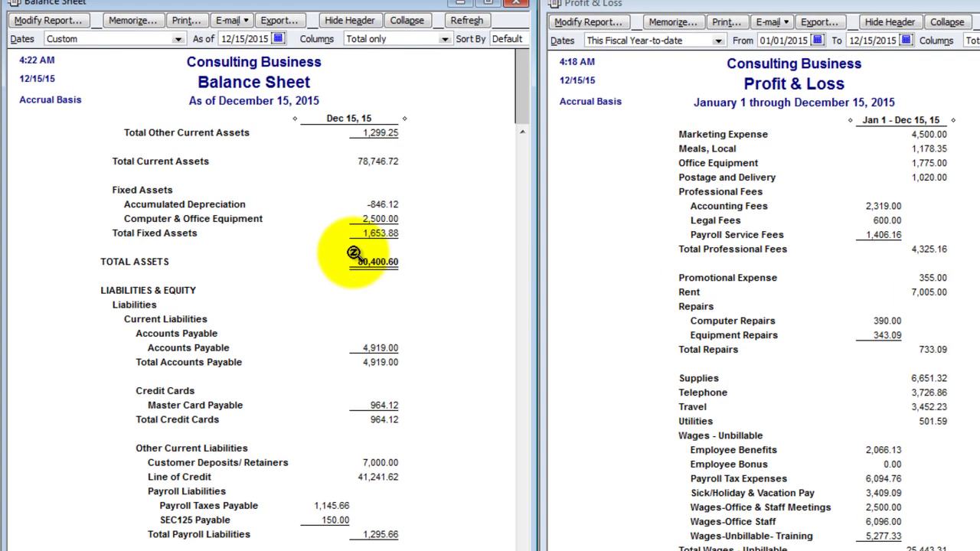
scroll(356, 245, "up", 5)
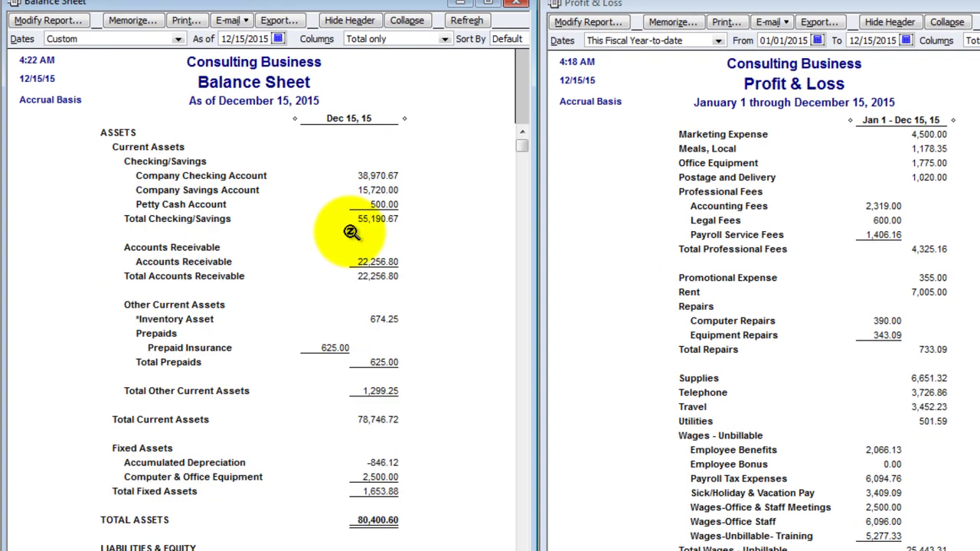
left_click(373, 263)
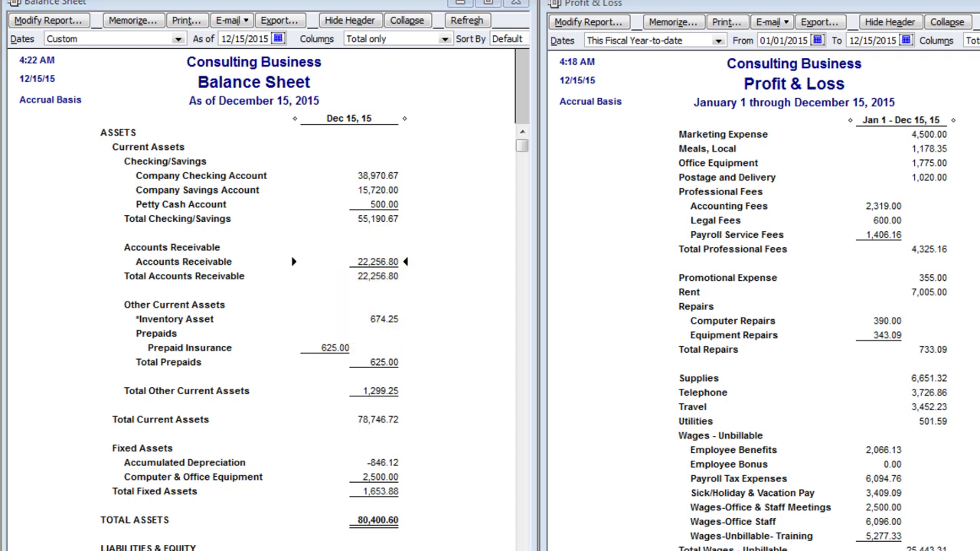
left_click(445, 39)
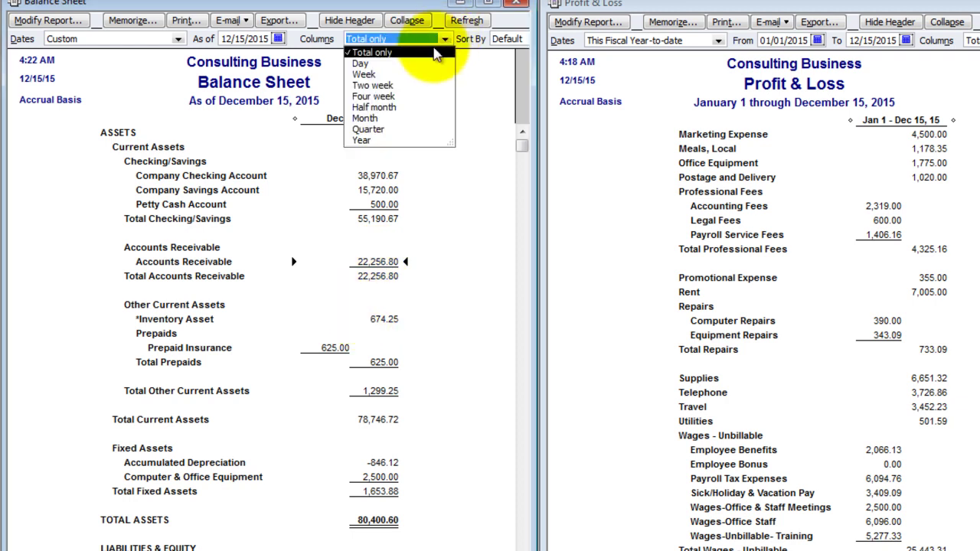
left_click(374, 139)
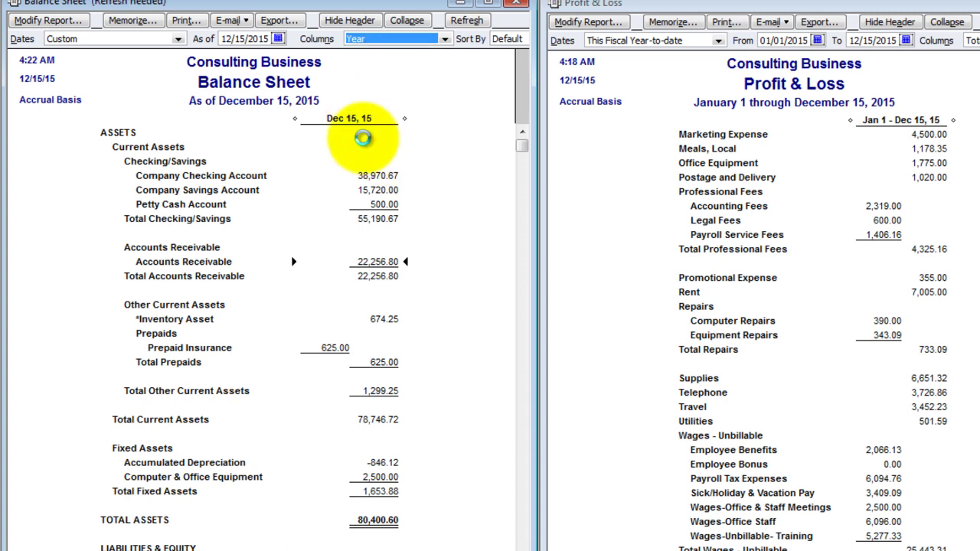
Compare the Balance Sheet's Accounts Receivable balances for Dec 31, 14 and Dec 15, 15.
left_click(432, 262)
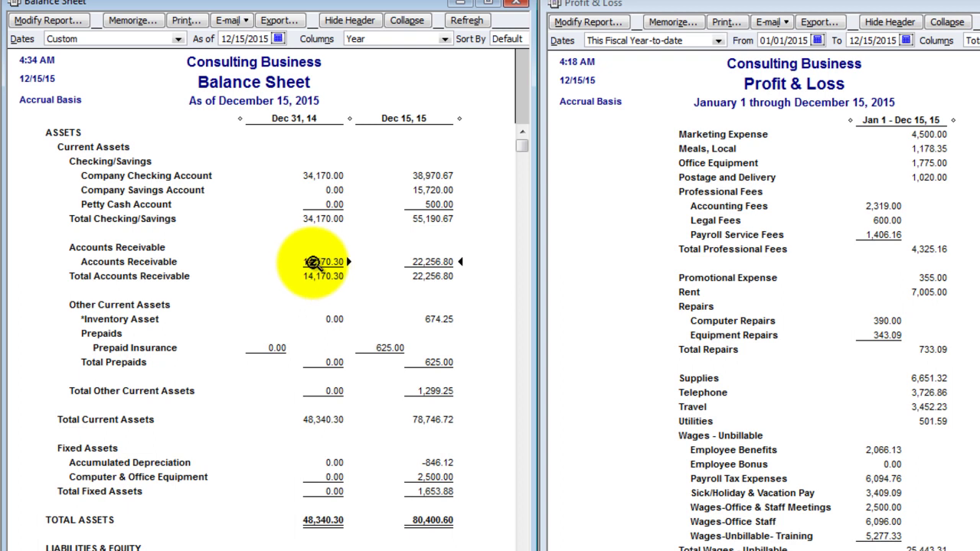
left_click(313, 261)
left_click(423, 262)
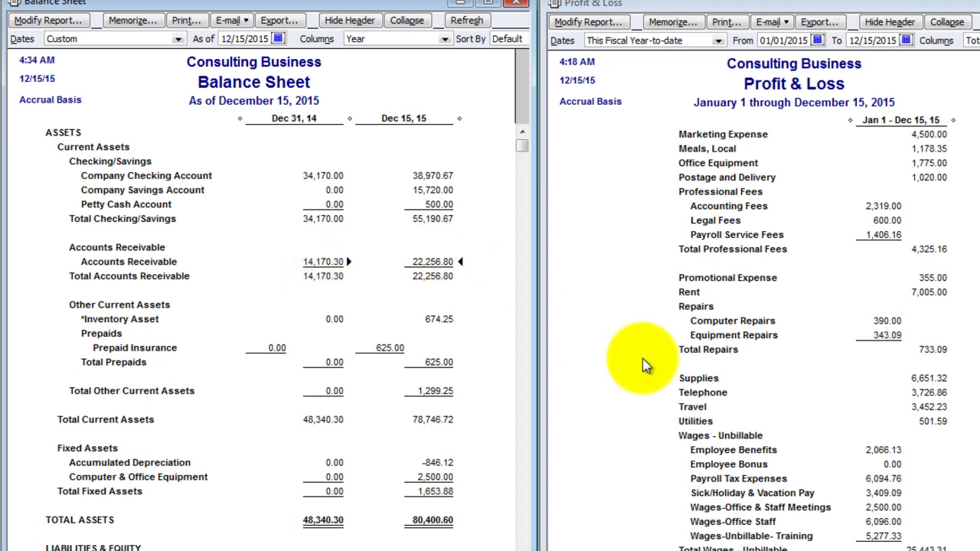
left_click(337, 262)
left_click(423, 262)
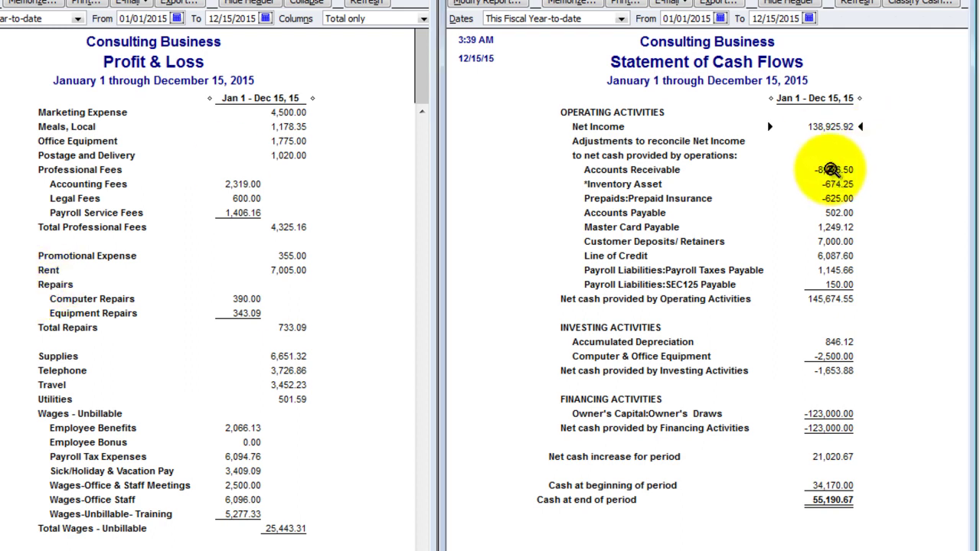
Maximize the Statement of Cash Flows and examine its Accounts Receivable and Accounts Payable adjustments.
left_click(830, 170)
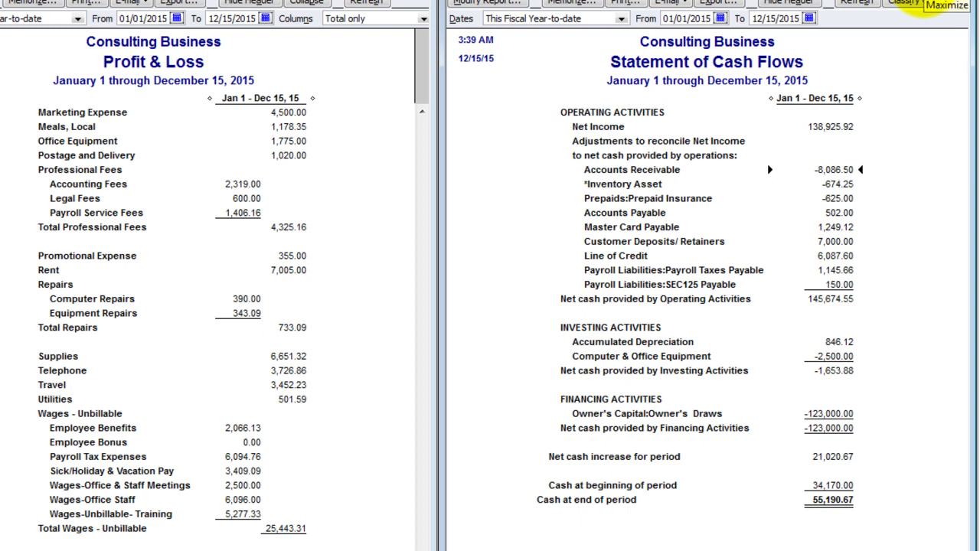
left_click(929, 2)
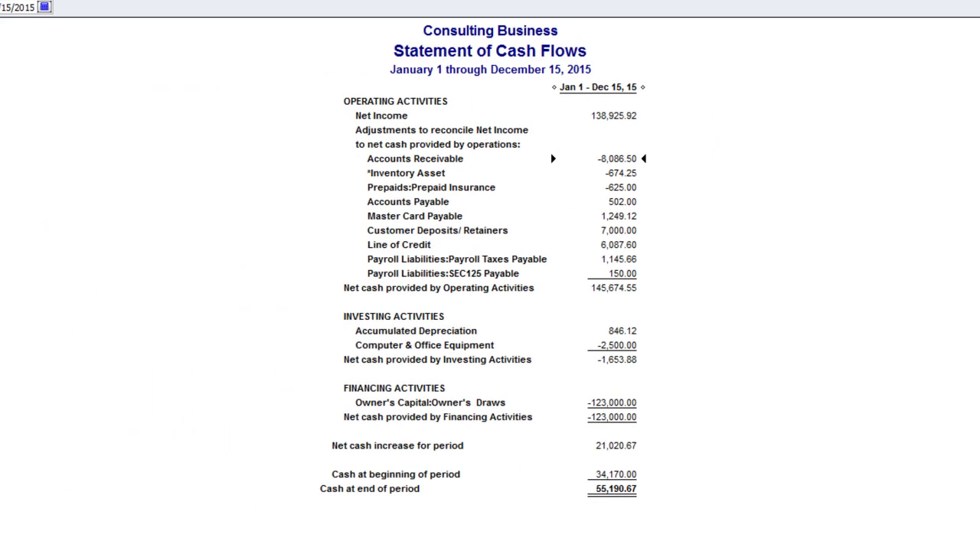
left_click(616, 199)
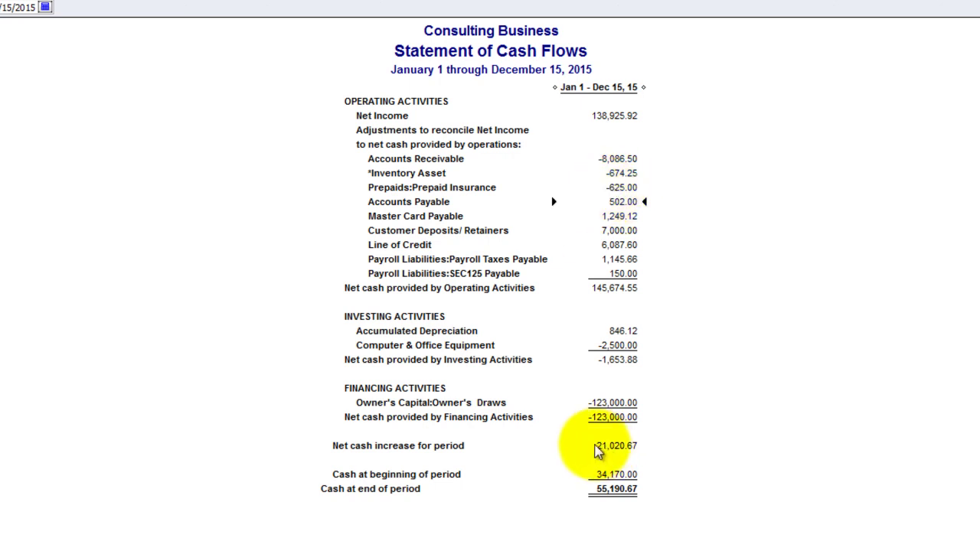
Examine Owner's Draws, Cash at beginning of period and the Inventory Asset adjustment on the Statement of Cash Flows.
left_click(609, 403)
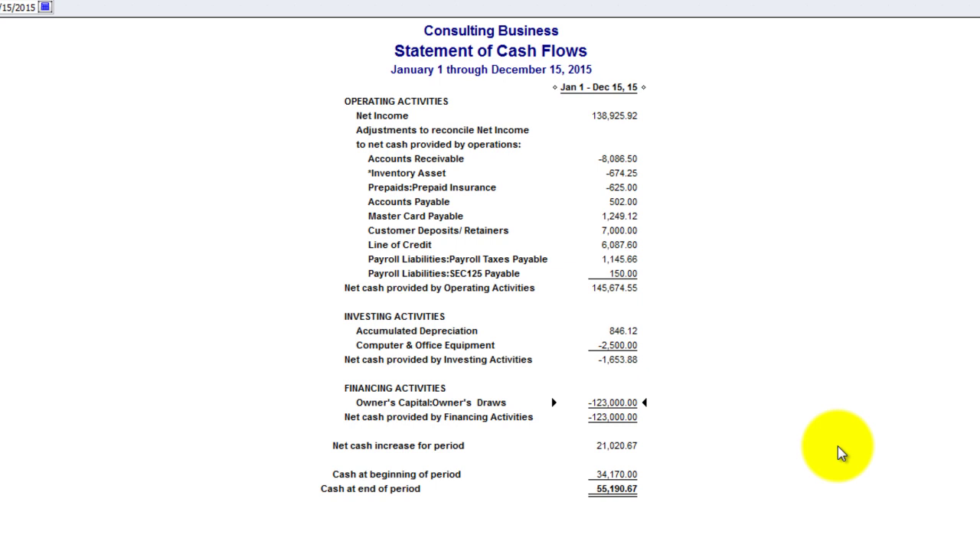
left_click(617, 475)
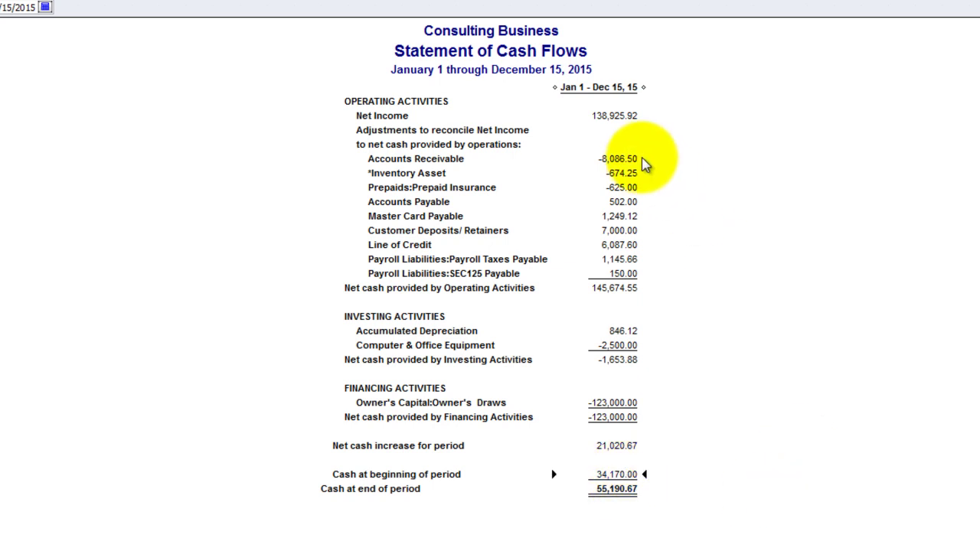
left_click(622, 174)
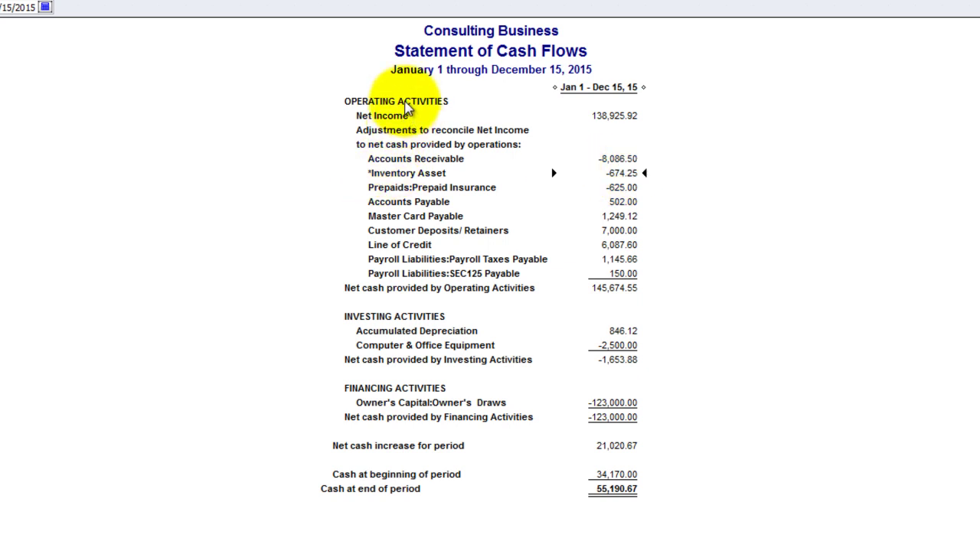
Compare Net Income with the Accounts Receivable, Inventory Asset, Master Card Payable and Customer Deposits/Retainers adjustments under Operating Activities.
left_click(606, 118)
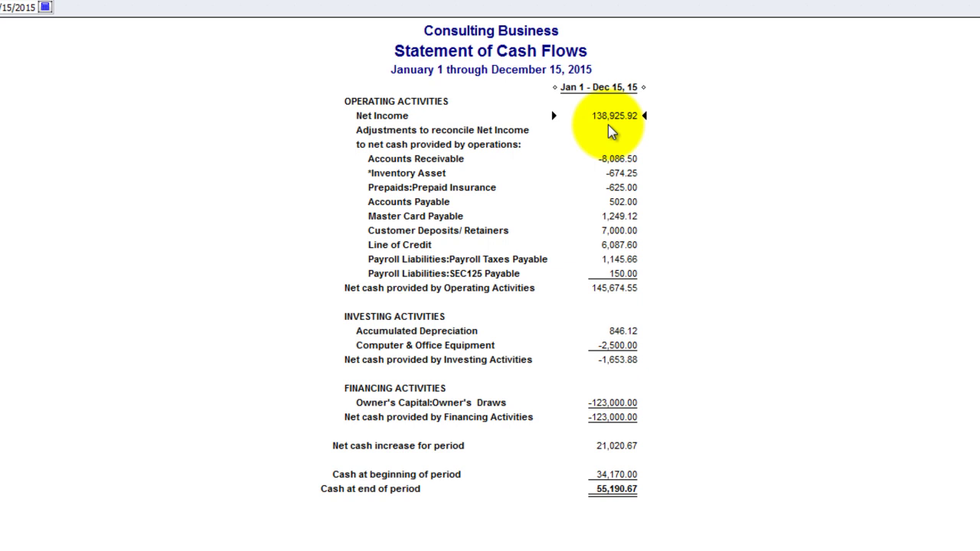
left_click(615, 160)
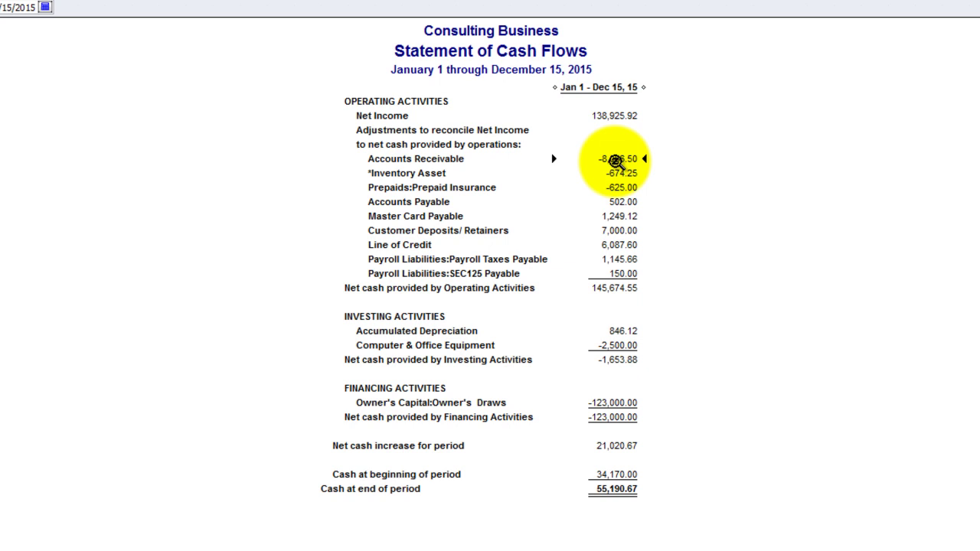
left_click(622, 173)
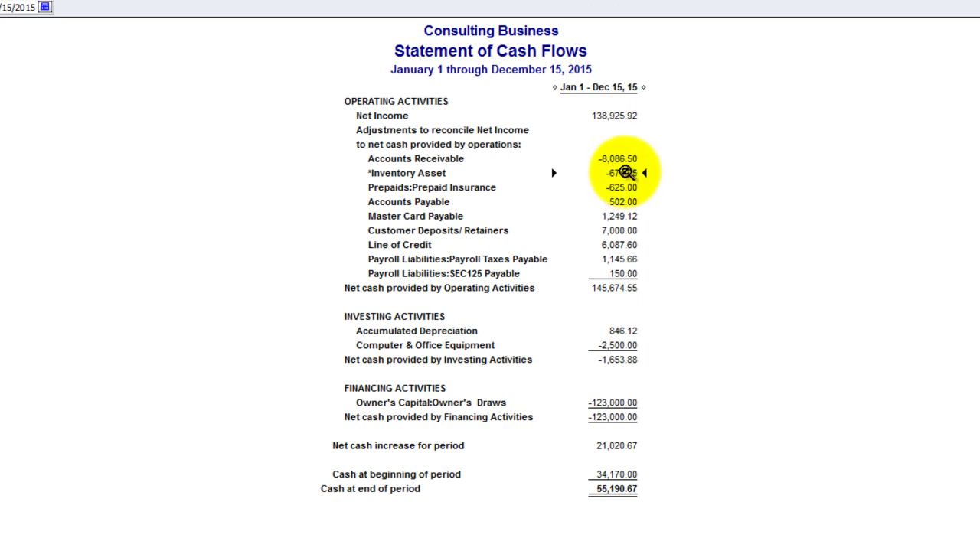
left_click(622, 217)
left_click(624, 230)
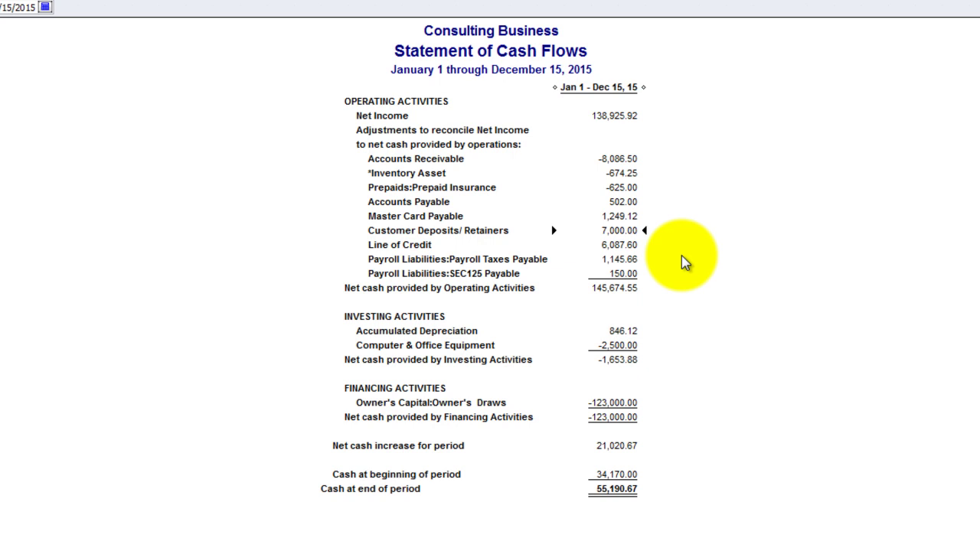
left_click(609, 116)
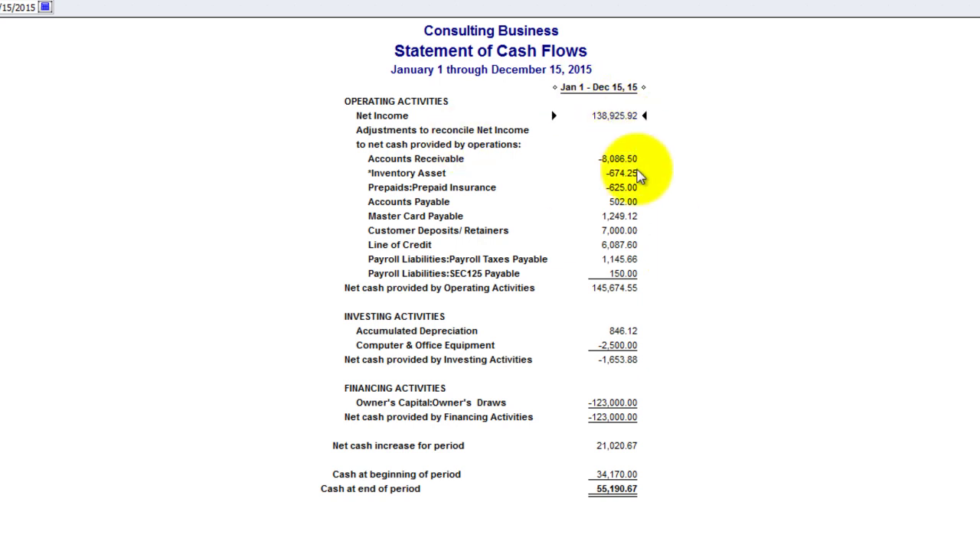
left_click(620, 230)
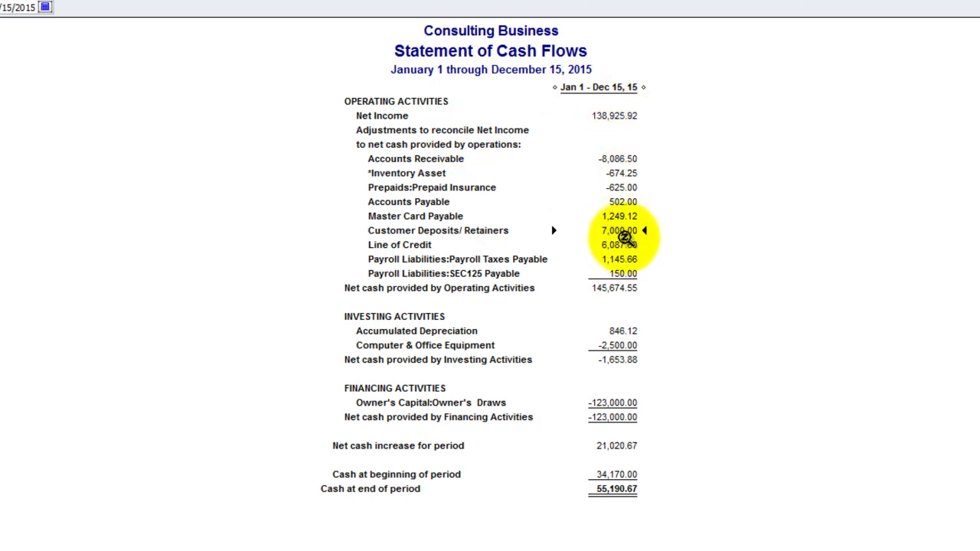
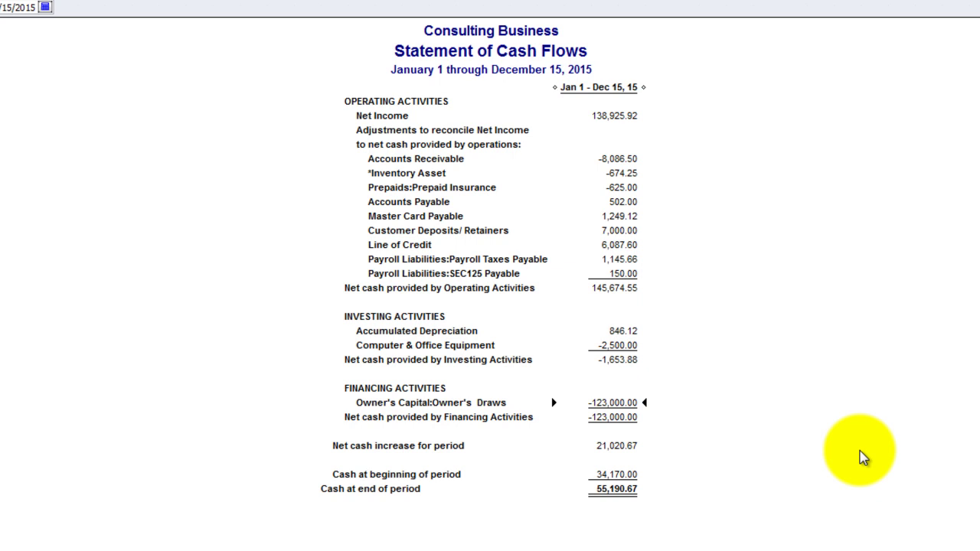
Compare Computer & Office Equipment and Owner's Draws with the Master Card Payable and Payroll Taxes Payable lines on the Statement of Cash Flows.
left_click(621, 343)
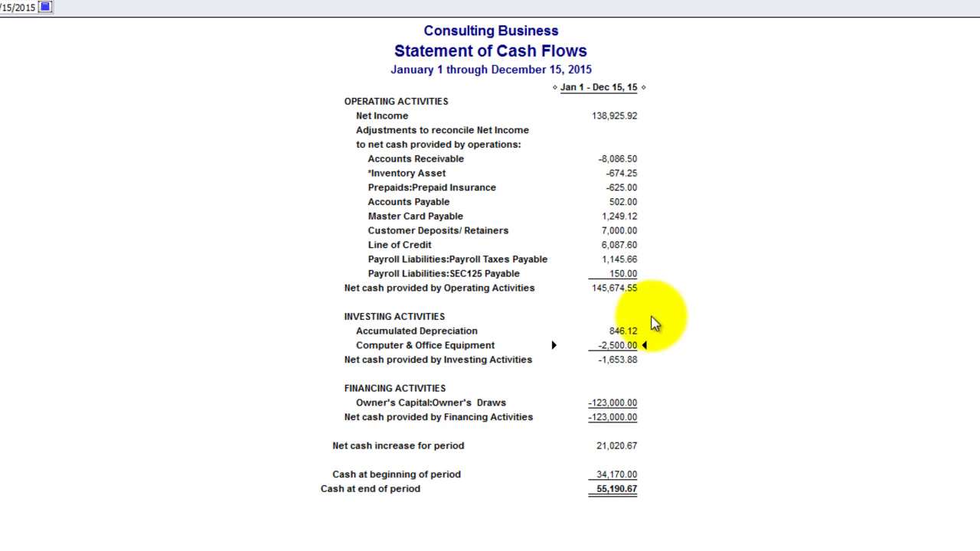
left_click(607, 402)
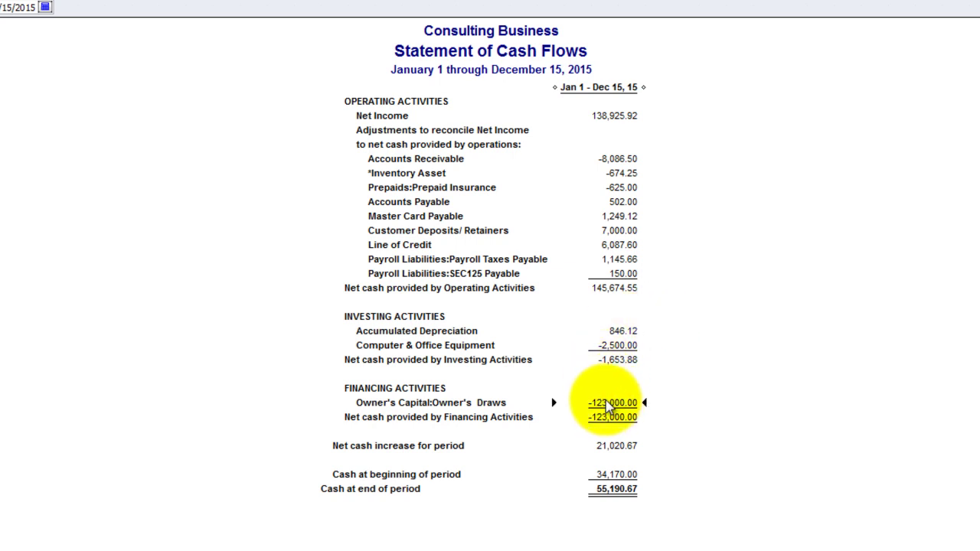
left_click(617, 218)
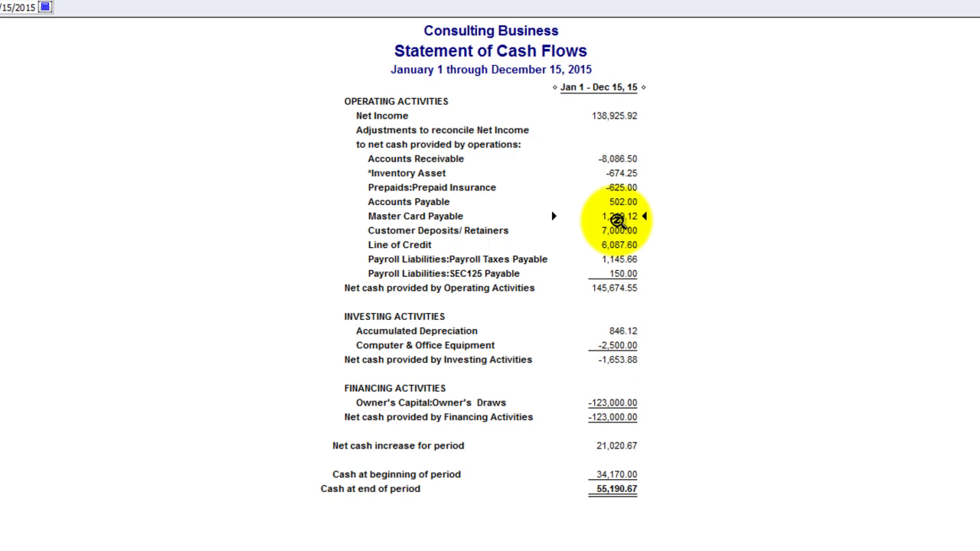
left_click(625, 339)
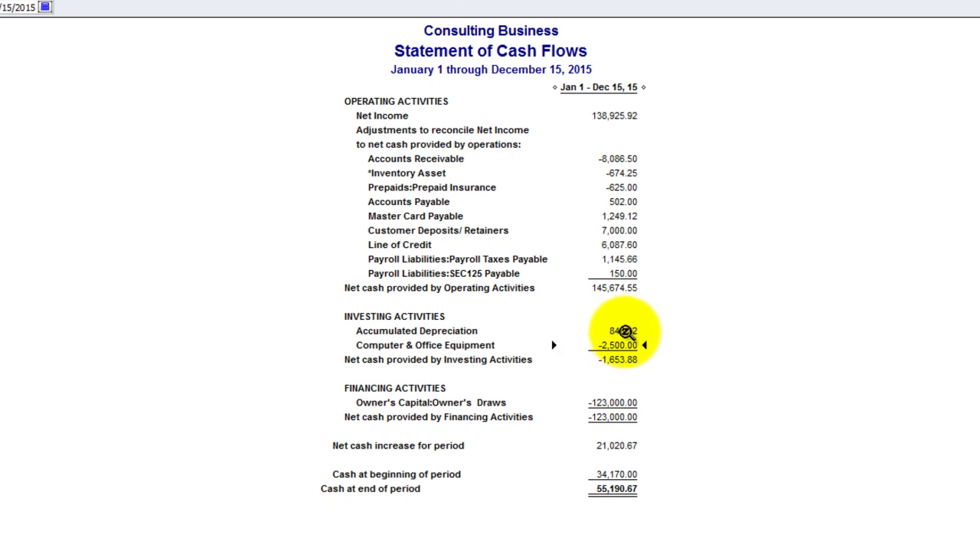
left_click(607, 402)
left_click(627, 259)
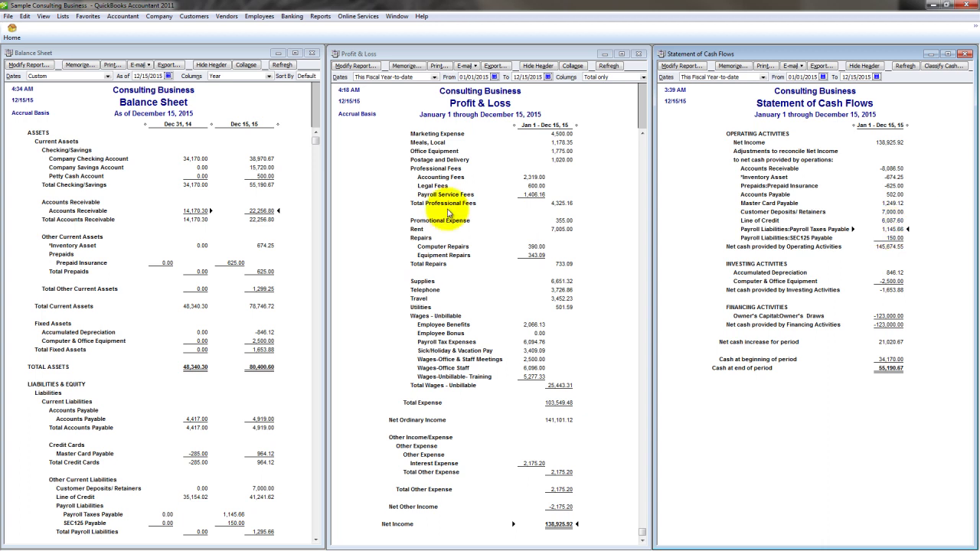
Review the Balance Sheet and Profit & Loss alongside the Accounts Receivable adjustment on the Statement of Cash Flows.
left_click(204, 170)
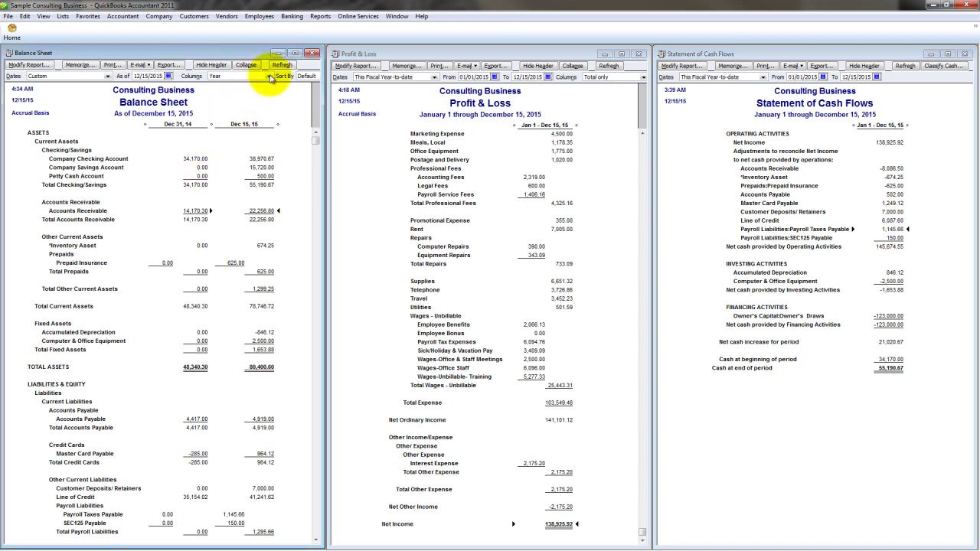
left_click(546, 196)
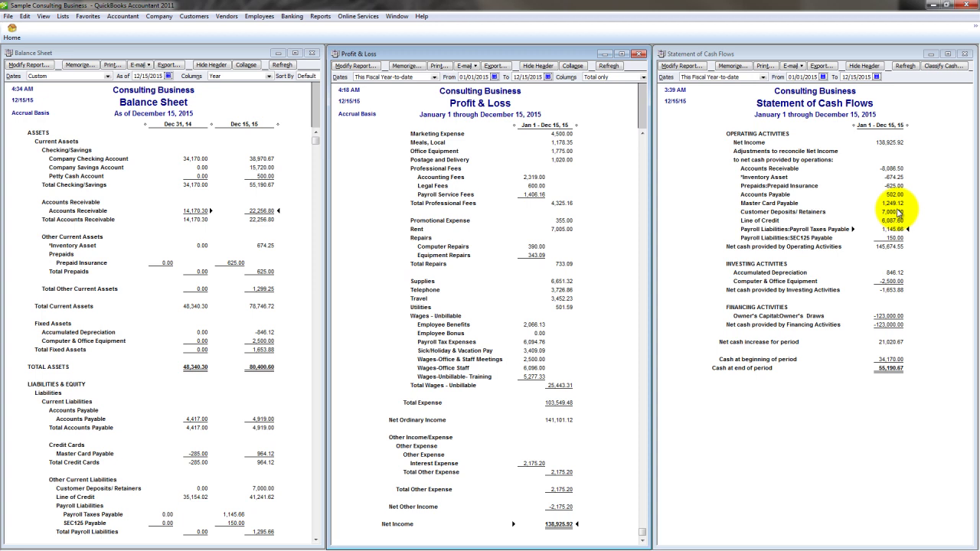
left_click(260, 162)
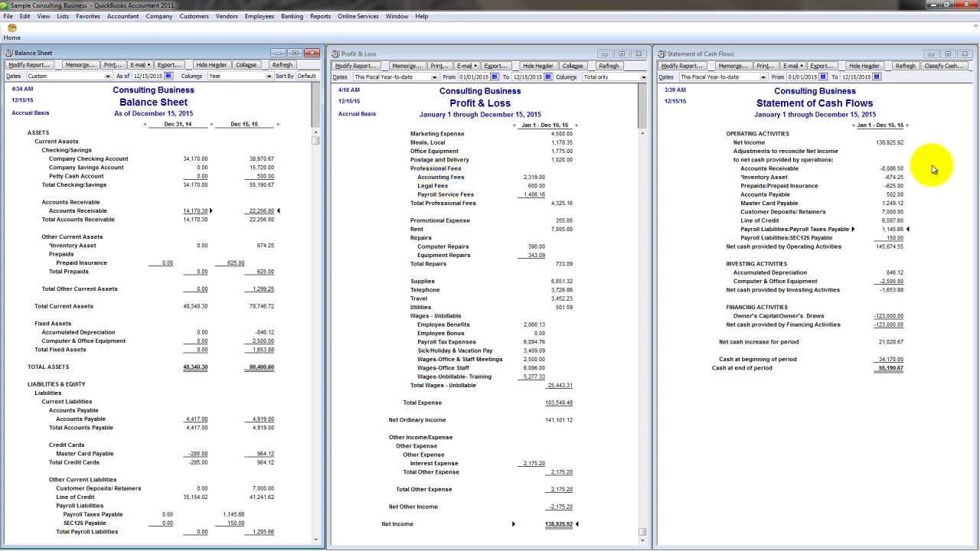
left_click(890, 169)
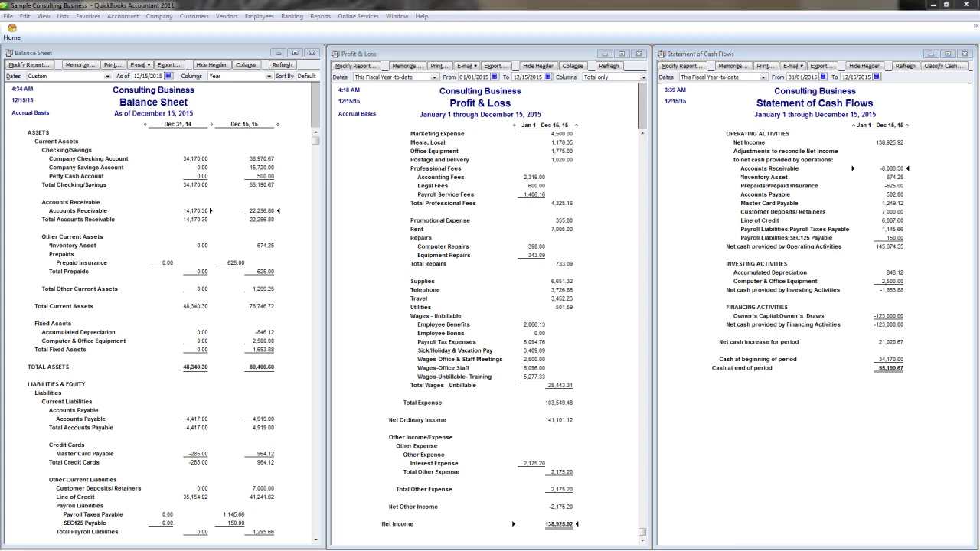
Switch to Firefox and look through the events listed on the Nerd Enterprises Events page, including Cash Flow Projections.
key("alt+Tab")
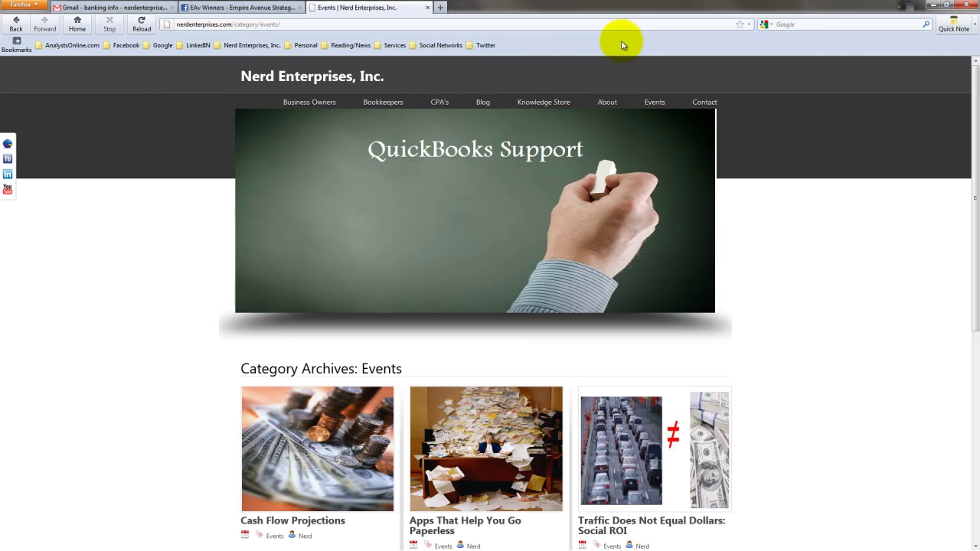
scroll(196, 357, "down", 2)
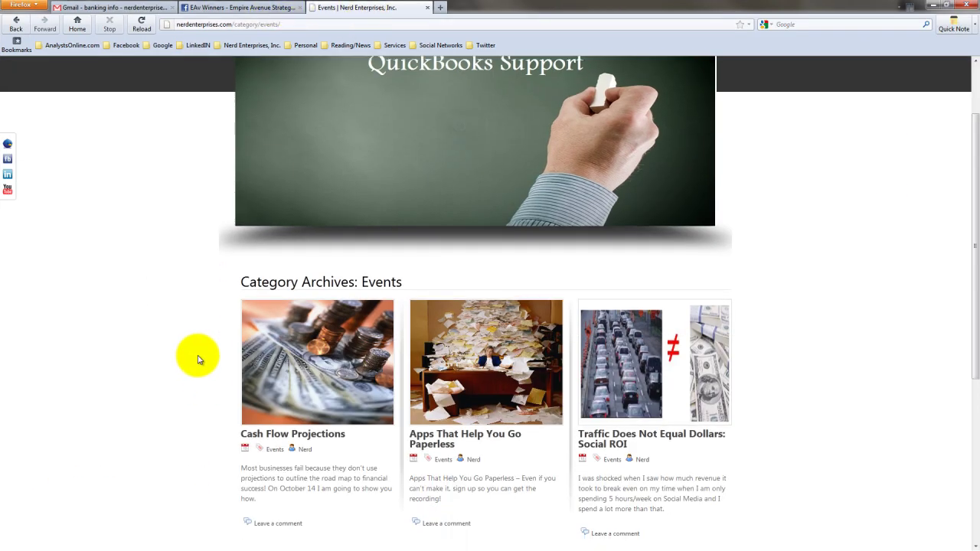
scroll(212, 385, "up", 2)
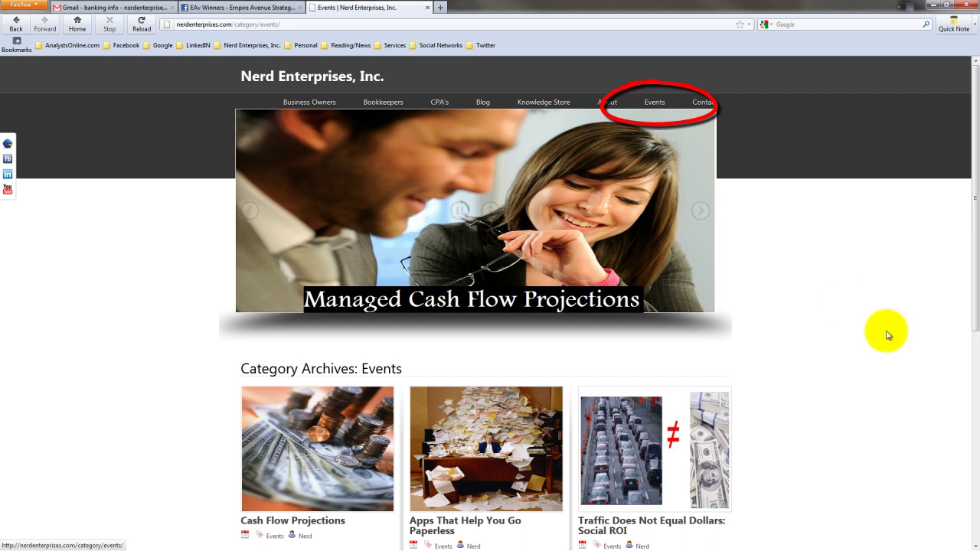
scroll(886, 337, "down", 6)
scroll(888, 343, "up", 1)
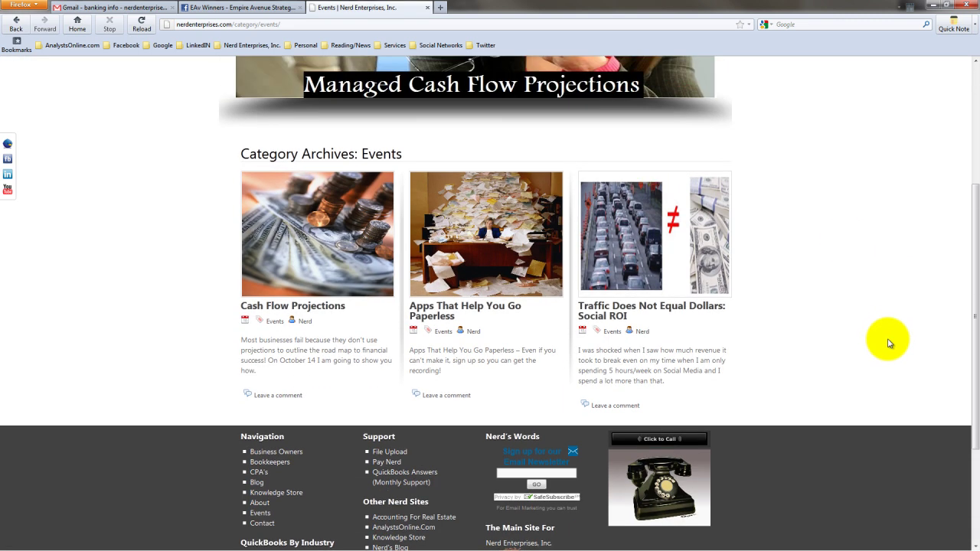
mouse_move(287, 252)
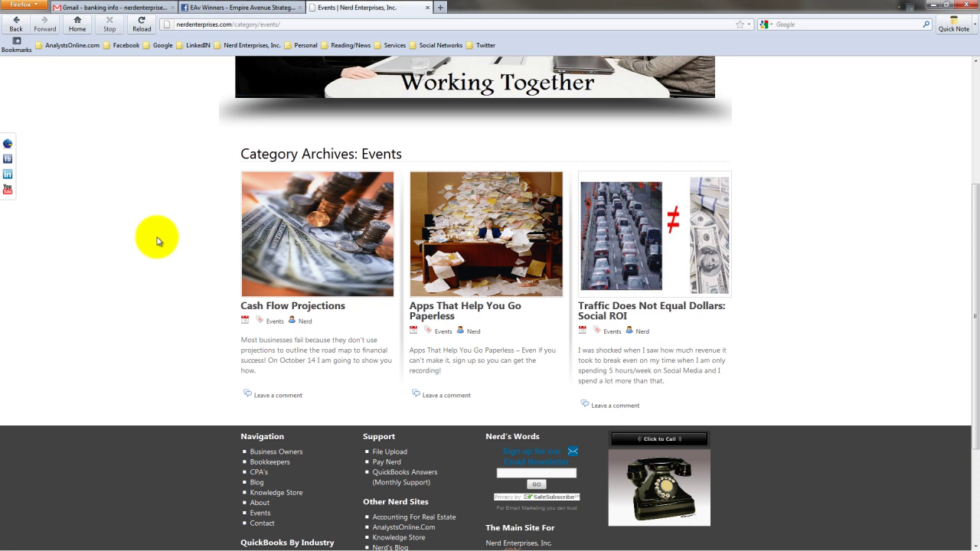
scroll(157, 241, "up", 3)
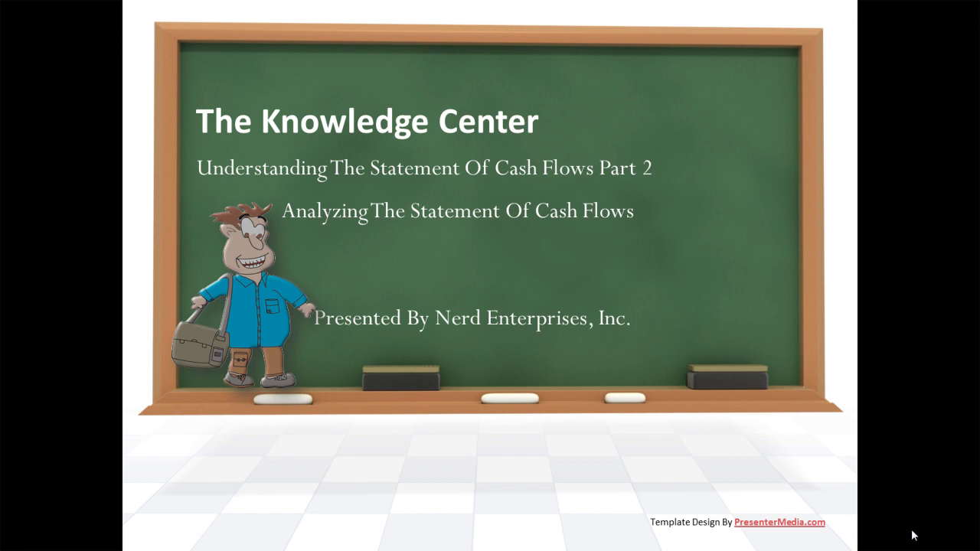
key("Right")
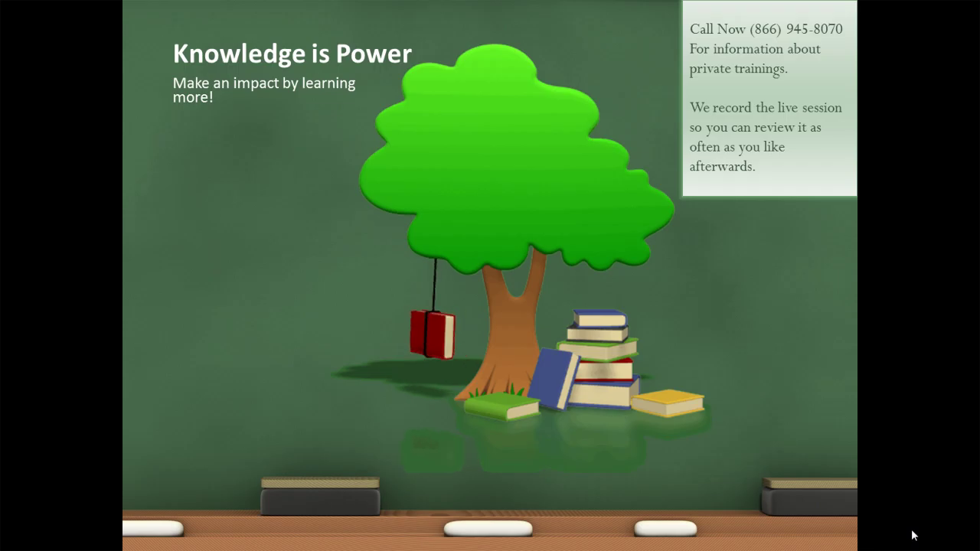